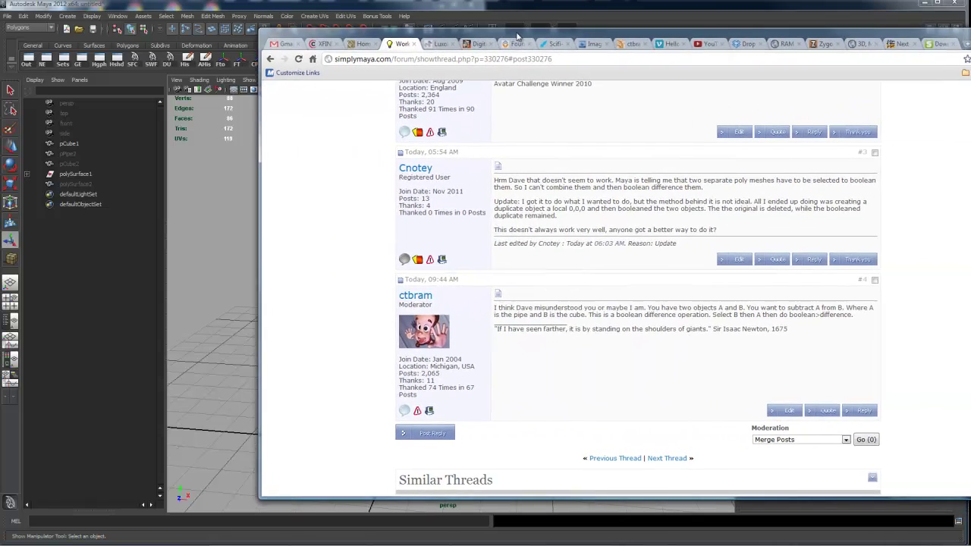
- Nudge the Chrome window and scroll the SimplyMaya booleans thread back up to its first post
left_click_drag(490, 35, 480, 44)
scroll(513, 176, "up", 5)
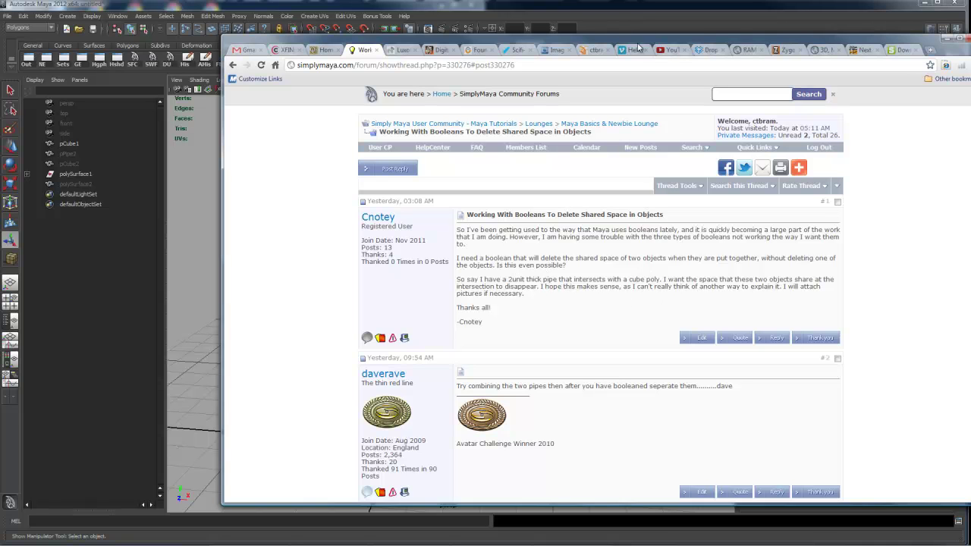
- Drag Chrome aside, then select the cube pCube1 first and the pipe polySurface1 second
left_click_drag(626, 44, 861, 44)
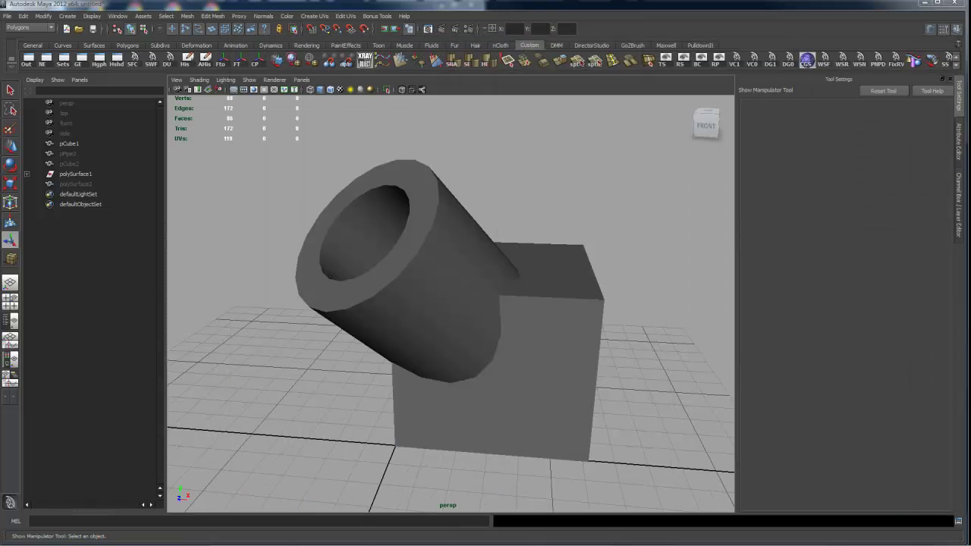
left_click_drag(692, 233, 635, 232, "alt")
left_click(477, 250)
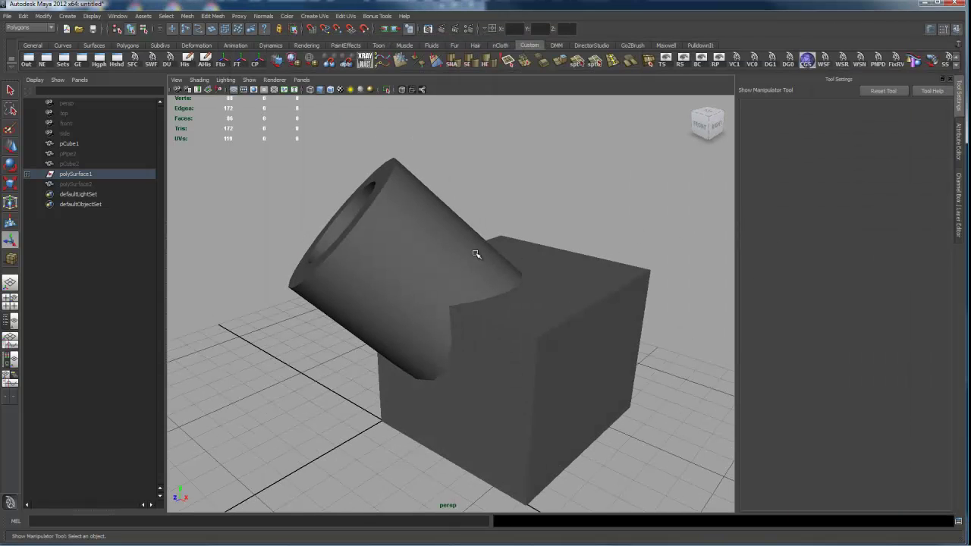
left_click(572, 318)
scroll(663, 238, "down", 3)
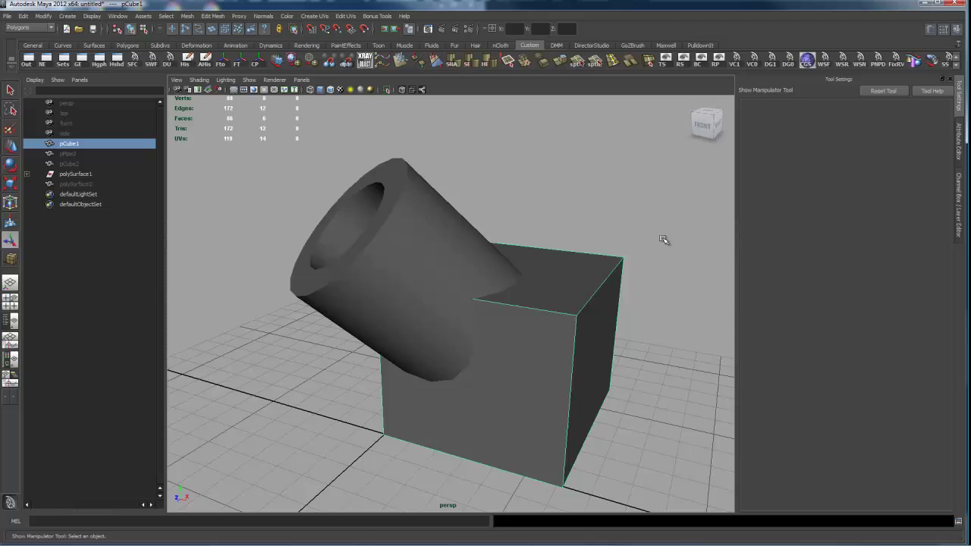
left_click_drag(663, 239, 455, 265, "alt")
left_click(453, 268)
left_click(520, 318)
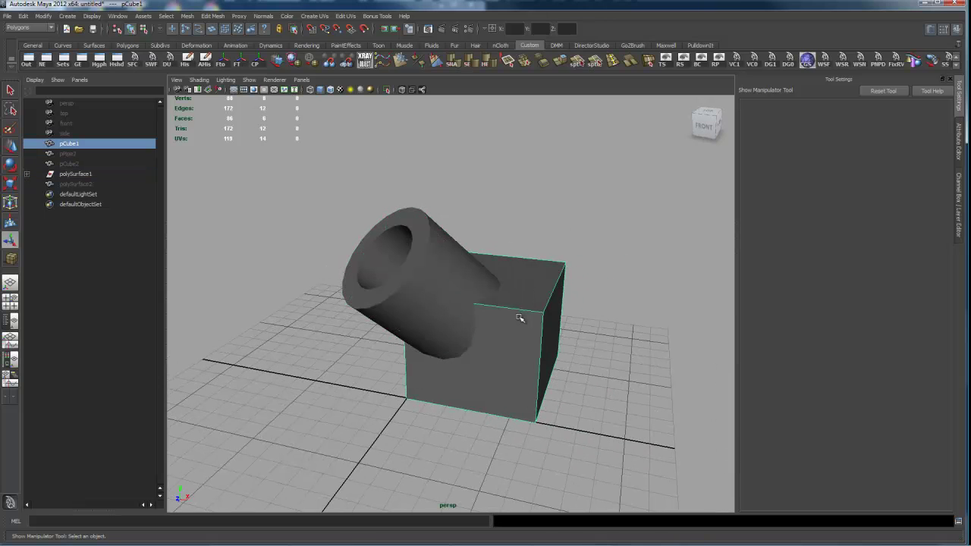
left_click(466, 296, "shift")
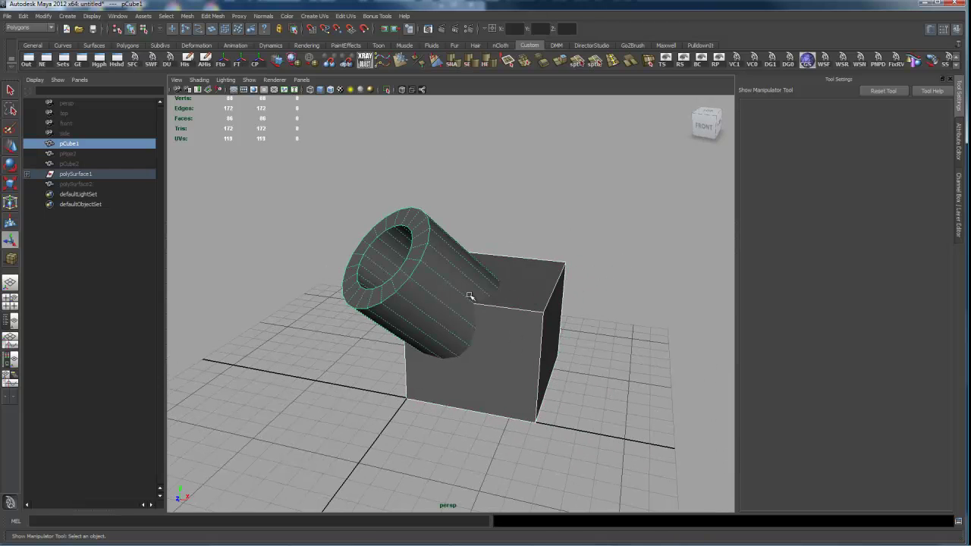
left_click(545, 288)
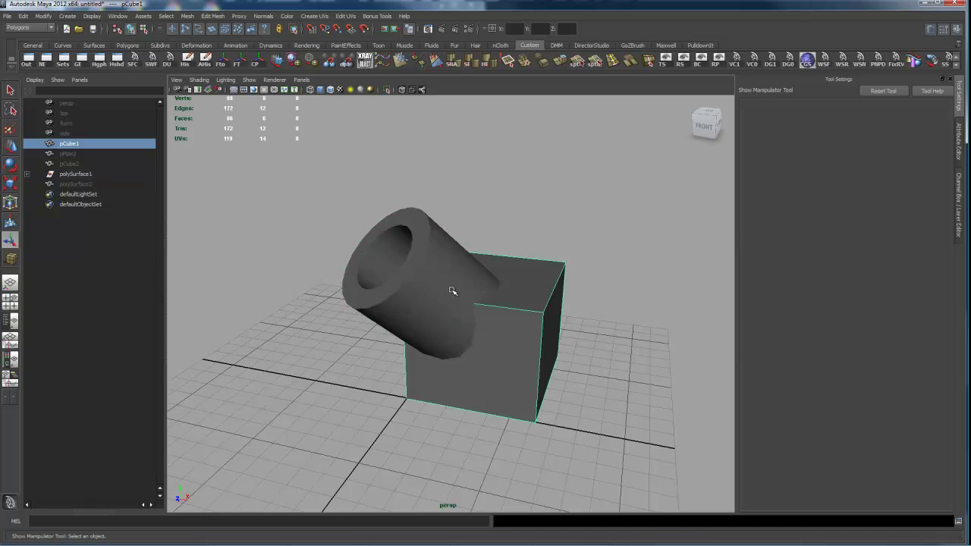
left_click(447, 260, "shift")
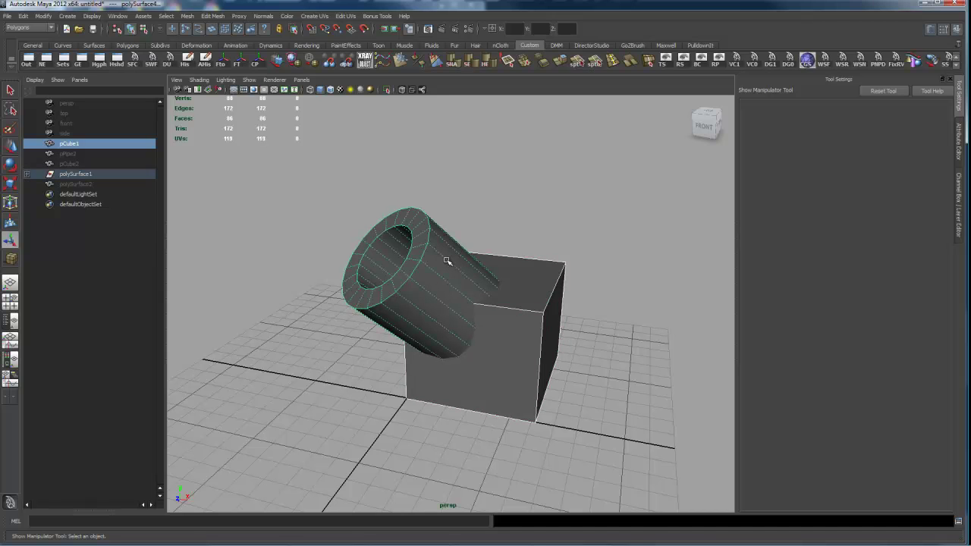
key("space")
right_click(537, 258, "shift")
mouse_move(533, 414)
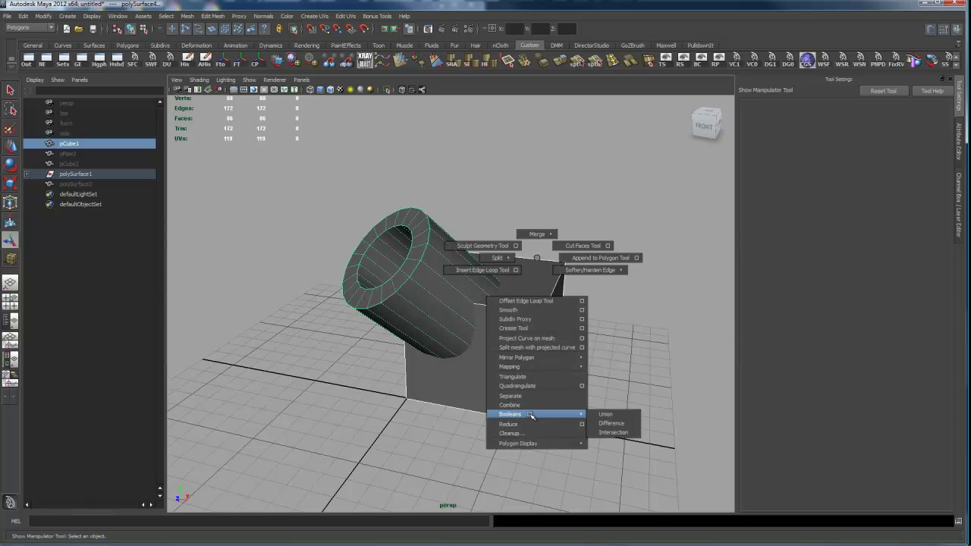
left_click(600, 424)
left_click_drag(566, 338, 497, 340, "alt")
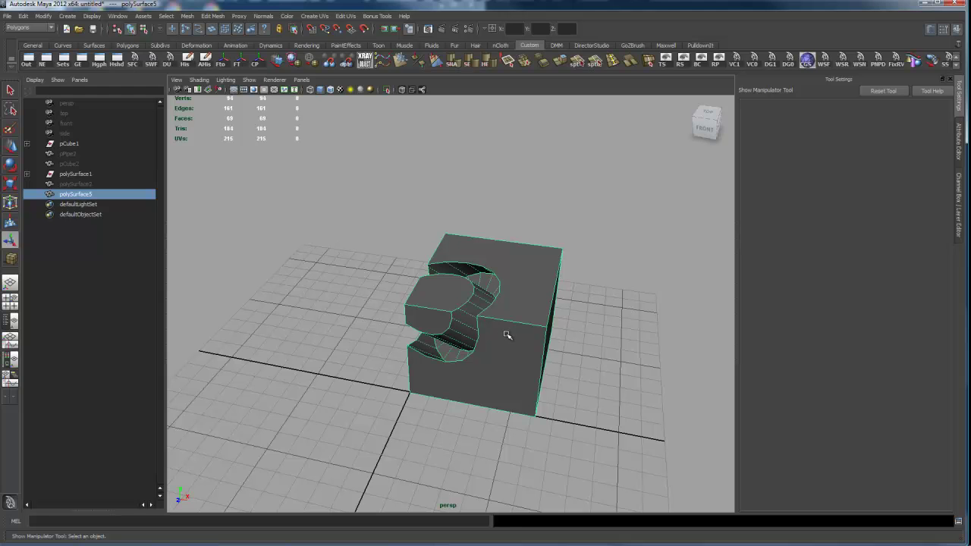
left_click_drag(553, 310, 472, 293, "alt")
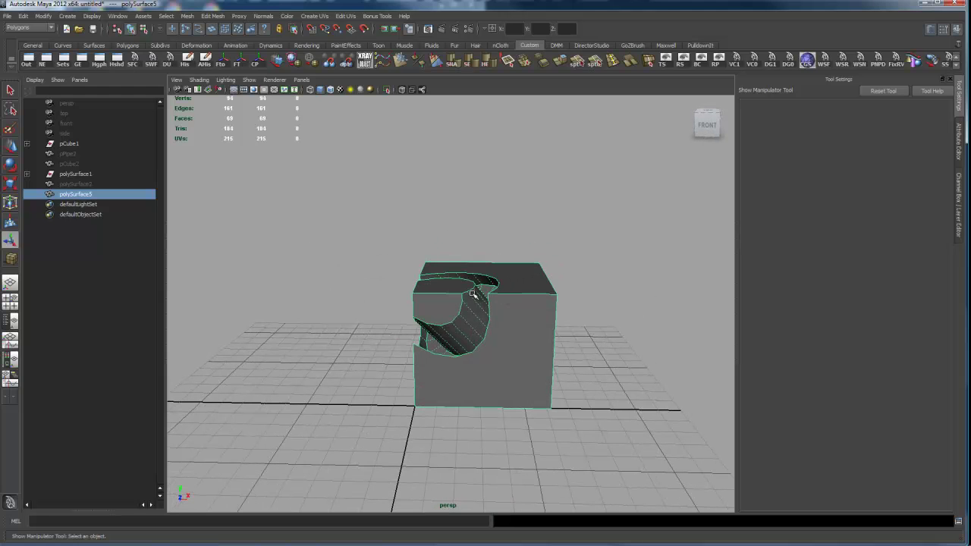
left_click_drag(577, 271, 543, 321, "alt")
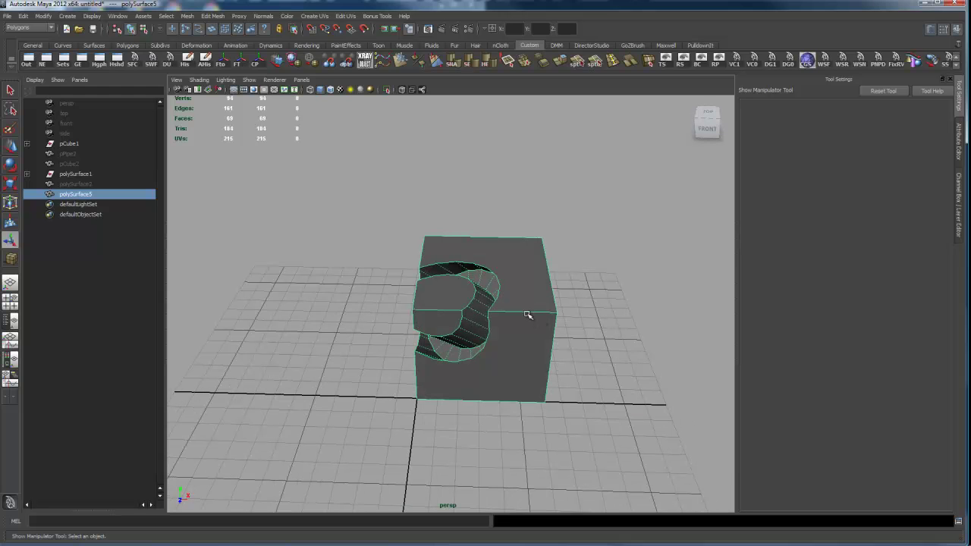
key("ctrl+z")
key("ctrl+z")
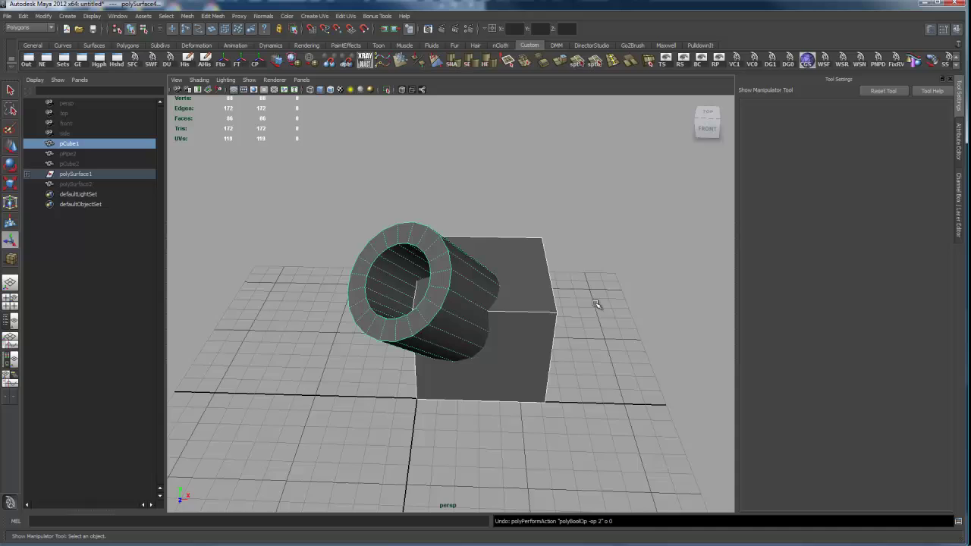
- Apply Booleans > Difference to the pipe and cube, producing a single cut mesh
left_click_drag(596, 304, 523, 296, "alt")
right_click_drag(522, 294, 598, 455, "shift")
left_click_drag(588, 385, 499, 279, "alt")
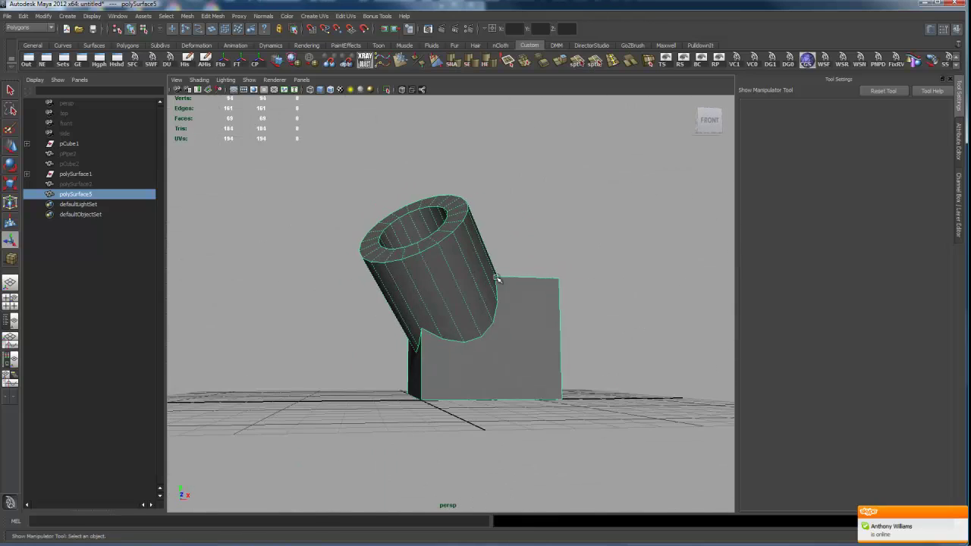
left_click_drag(391, 328, 436, 298, "alt")
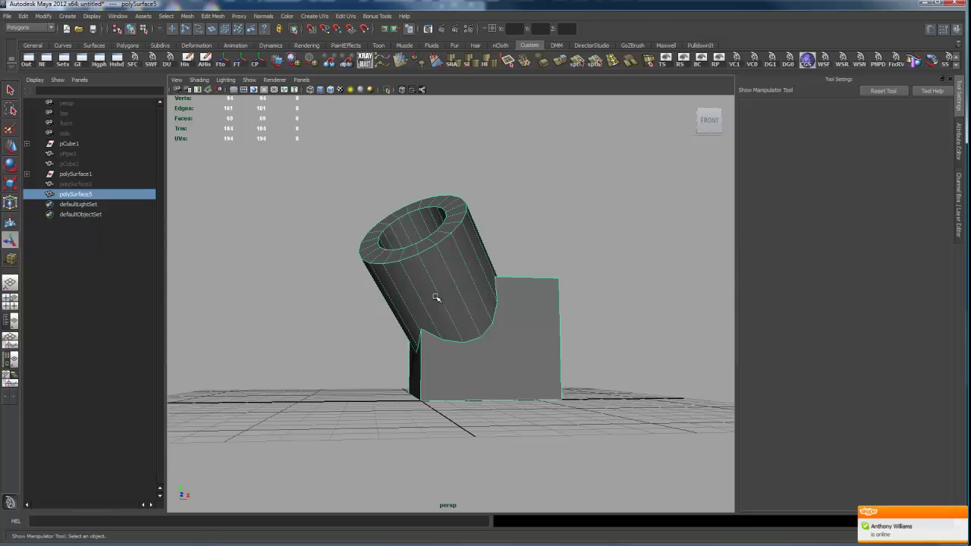
- Inspect the result in wireframe (4) and shaded (5), then undo the last selection
key("4")
mouse_move(533, 303)
left_mouse_down("alt")
mouse_move(478, 338)
mouse_move(481, 303)
mouse_move(459, 285)
mouse_move(546, 334)
mouse_move(520, 347)
mouse_move(520, 326)
left_mouse_up("alt")
key("5")
key("ctrl+z")
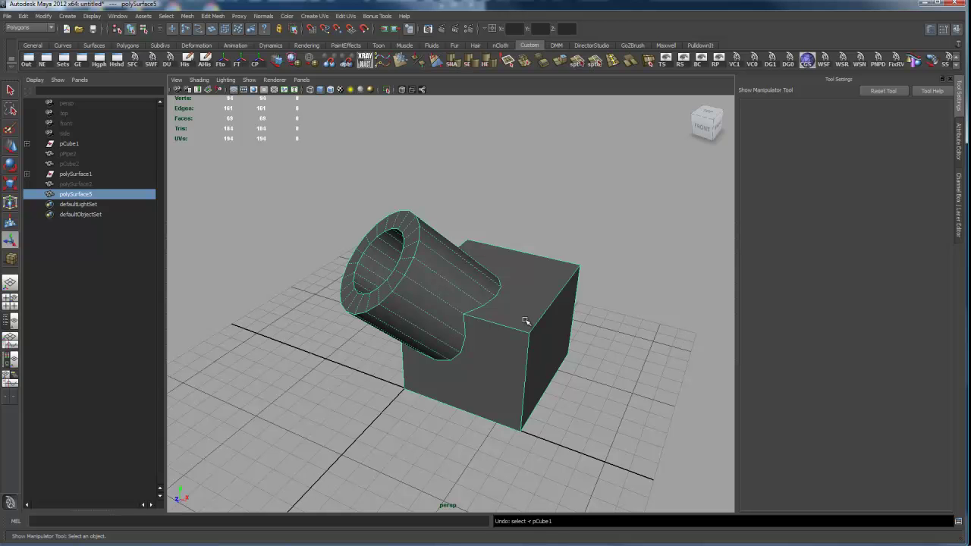
- Undo back to the Y-shaped two-pipe mesh
key("ctrl+z")
left_click_drag(537, 344, 524, 324, "alt")
key("ctrl+z")
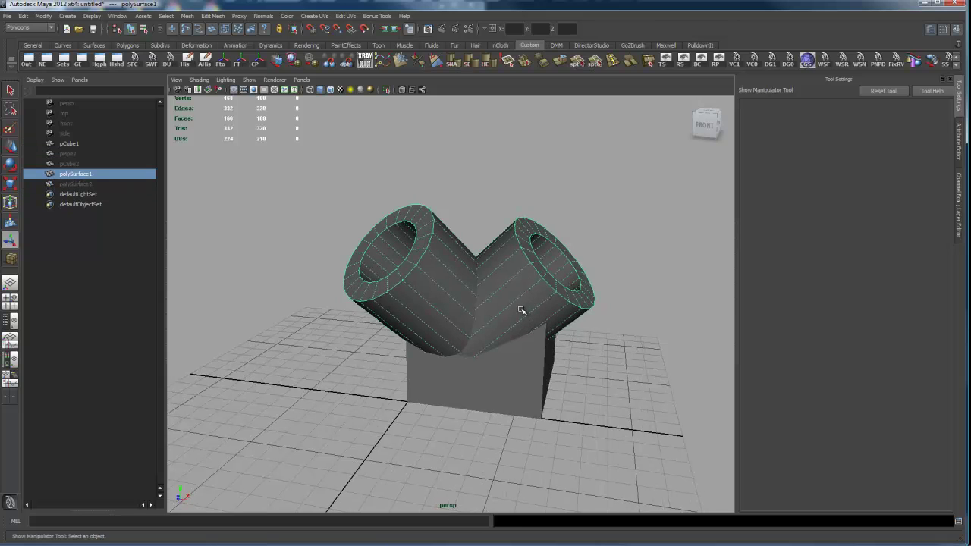
- Hide and reshow the Y-shaped pipe mesh, then try Mesh > Combine on it
key("ctrl+z")
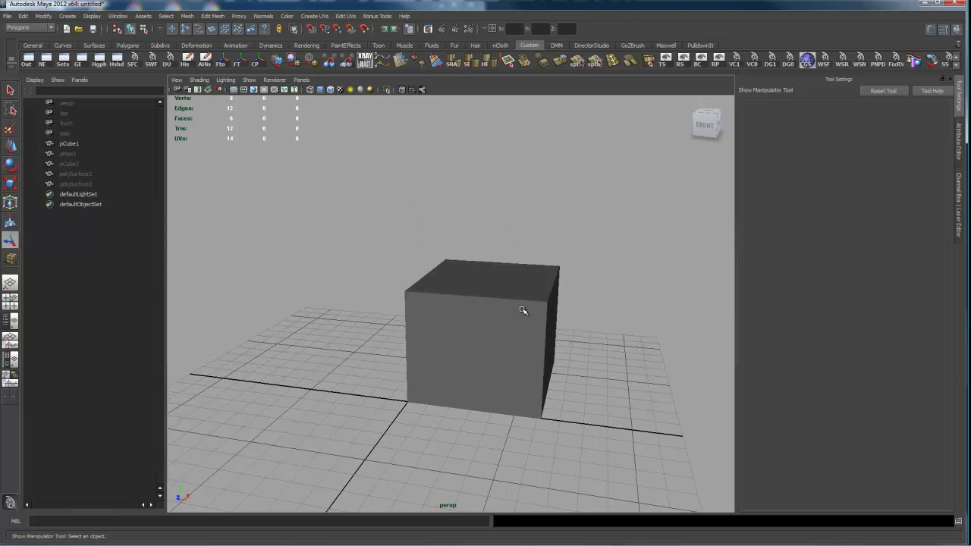
key("shift+z")
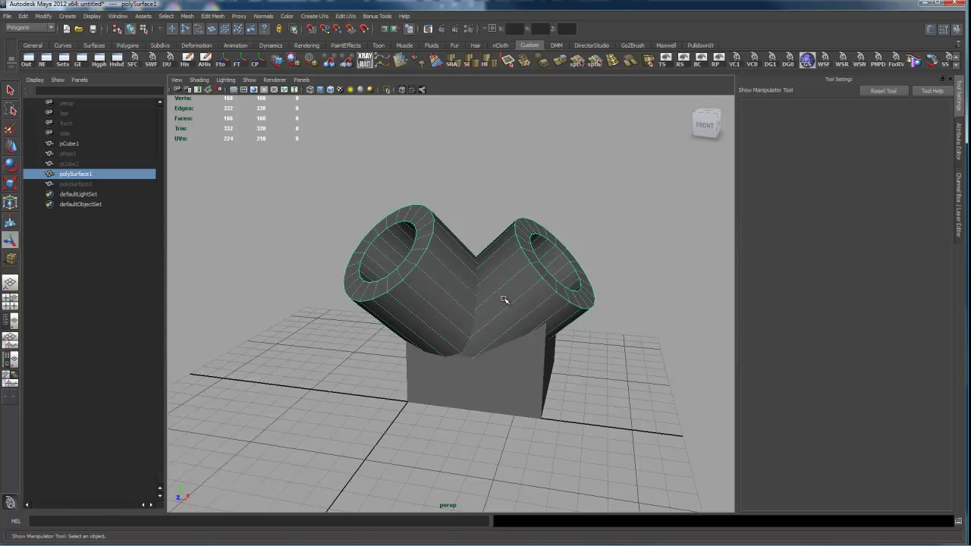
right_click_drag(505, 300, 497, 447, "shift")
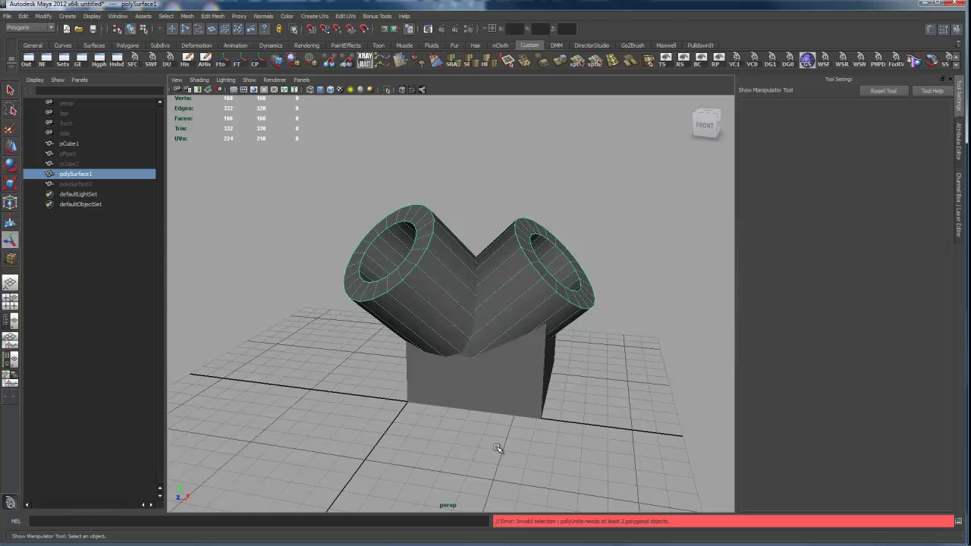
left_click_drag(548, 319, 562, 277, "alt")
- Separate the Y-shaped mesh into individual pipes and clear the selection
left_click(498, 241)
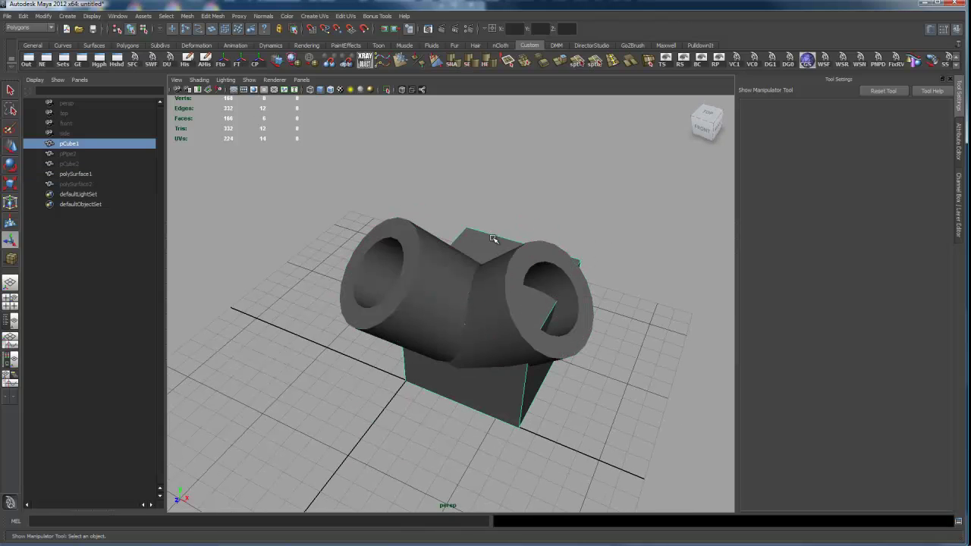
left_click(509, 266)
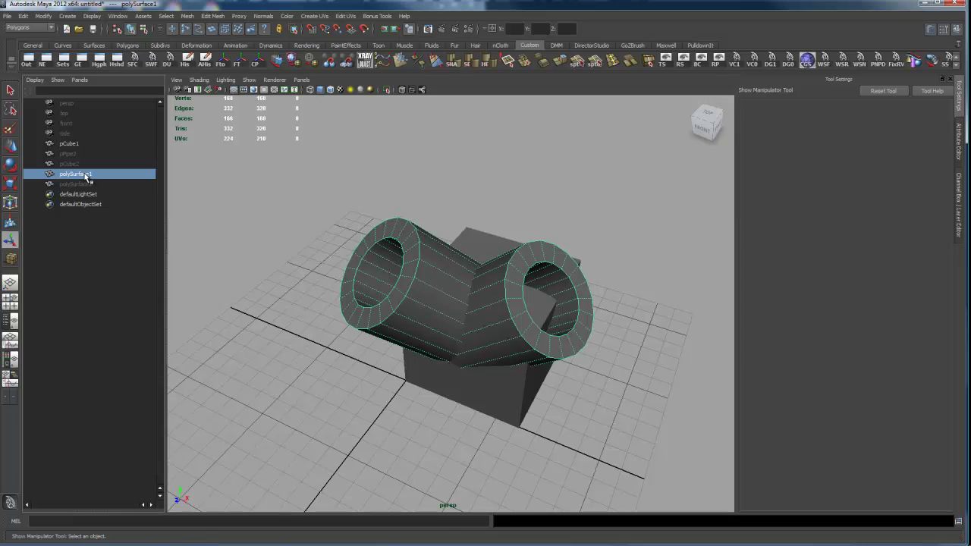
right_click_drag(410, 276, 422, 414, "shift")
left_click(287, 435)
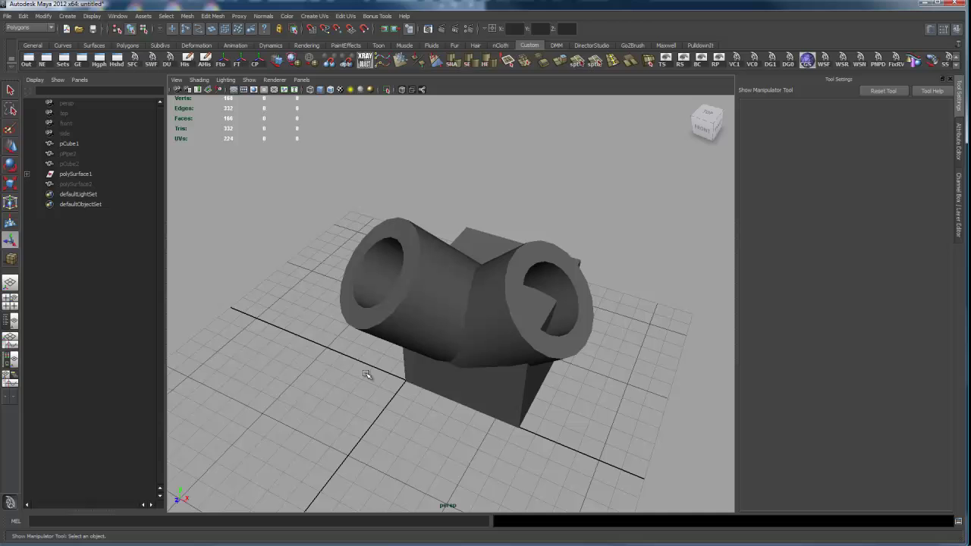
- Select the left and right pipes and combine them into one mesh
left_click(514, 320)
left_click_drag(434, 296, 434, 350, "alt")
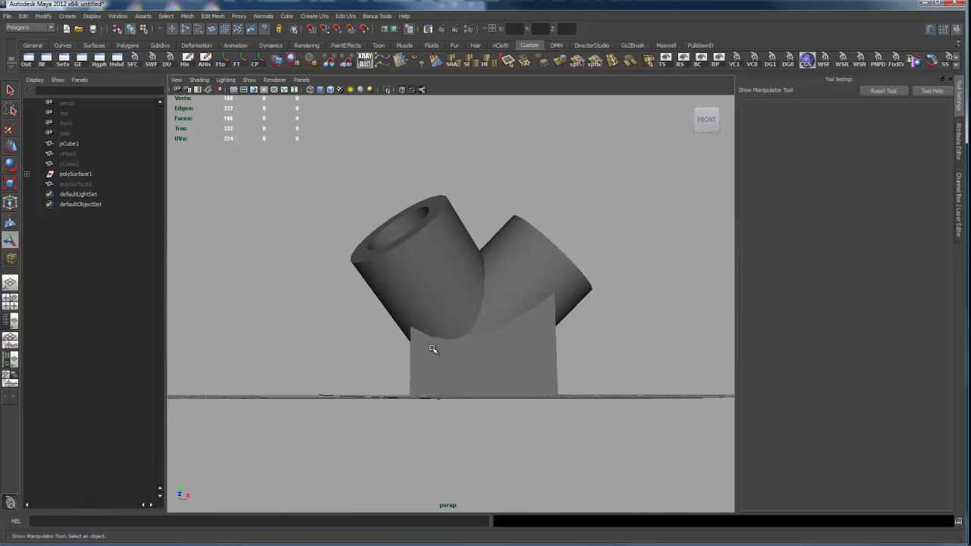
left_click(444, 260)
left_click_drag(444, 261, 497, 250, "alt")
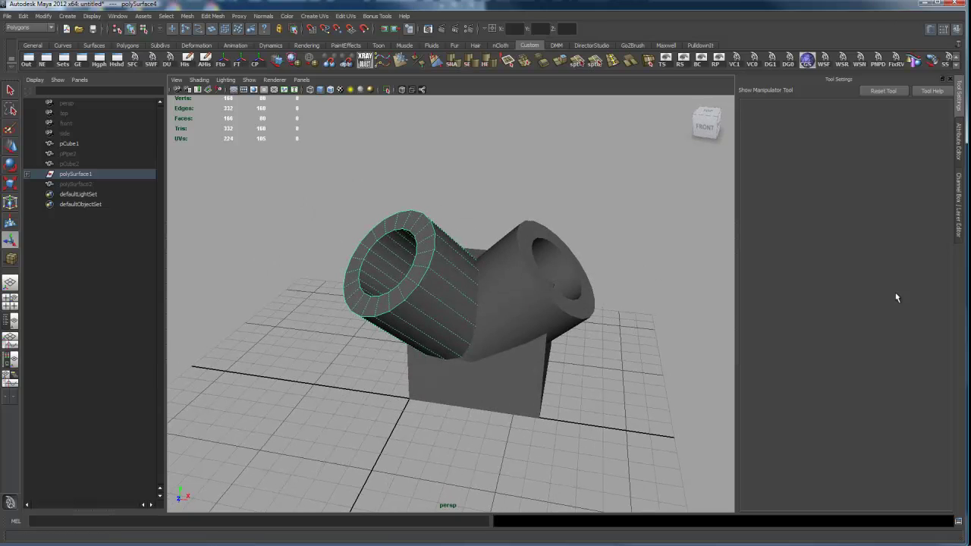
left_click_drag(668, 307, 585, 318, "alt")
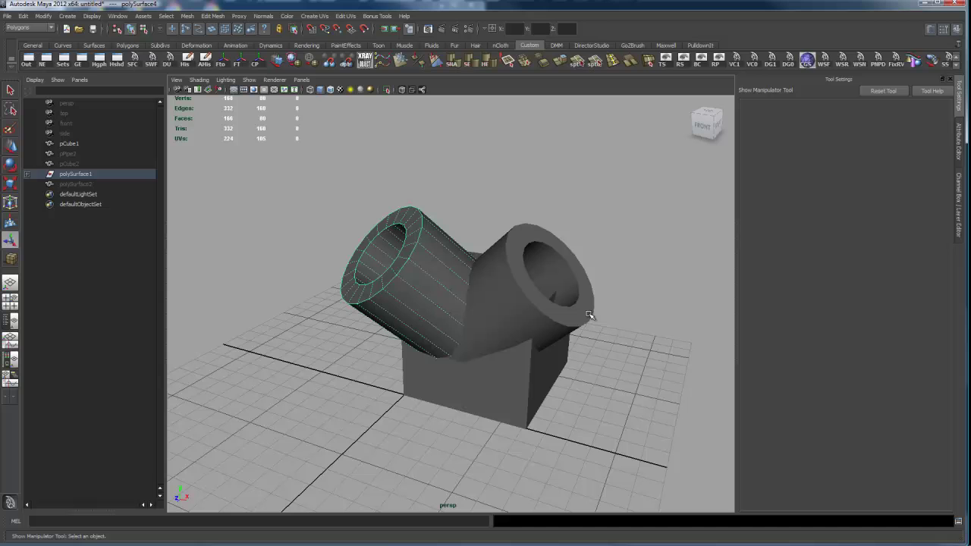
left_click(547, 312, "shift")
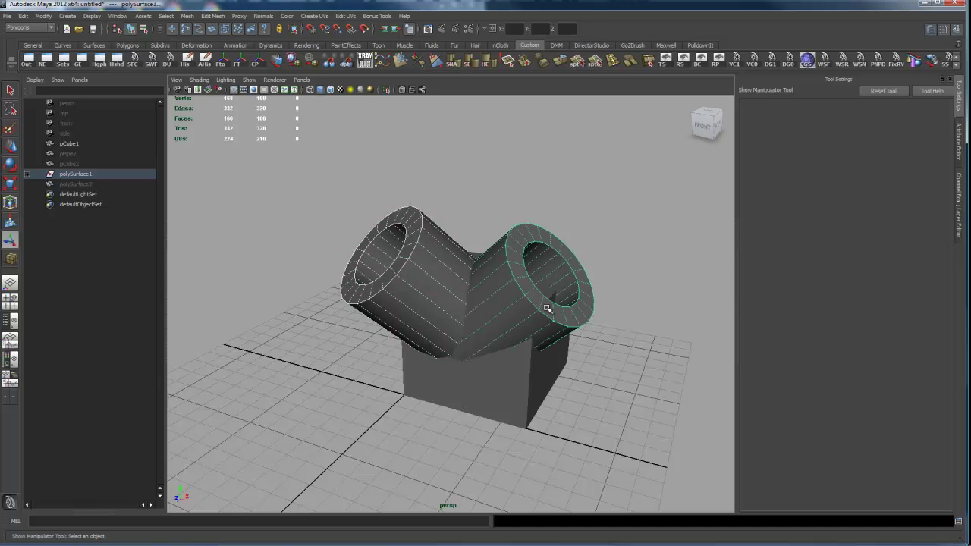
right_click_drag(547, 309, 548, 452, "shift")
- Move the joined pipes up so they cut into the top of the cube
left_click_drag(582, 282, 648, 249, "alt")
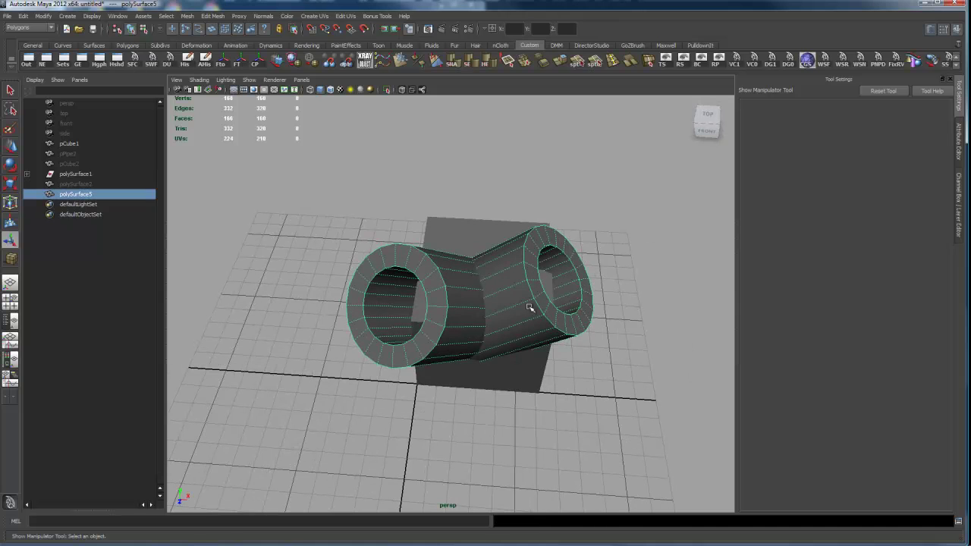
key("w")
left_click_drag(415, 356, 446, 312)
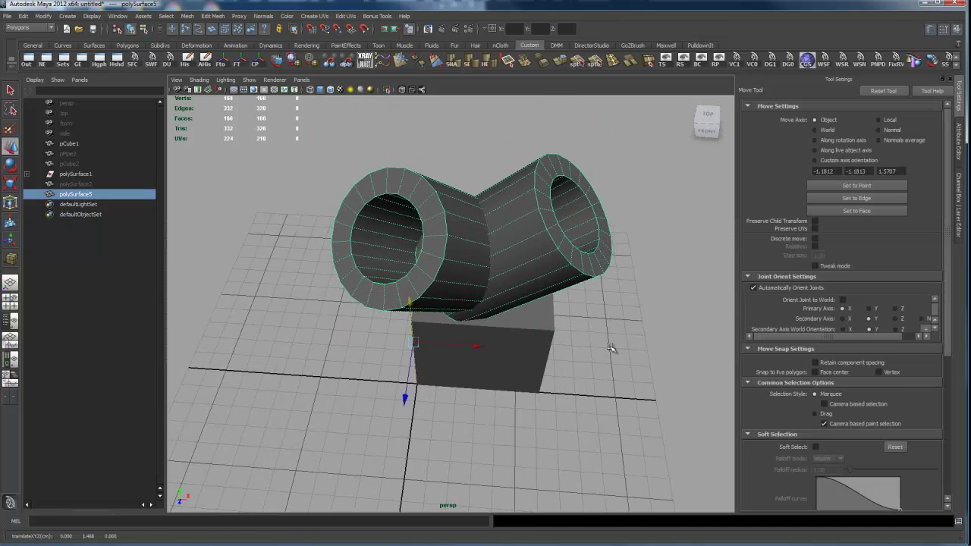
left_click_drag(612, 348, 585, 281, "alt")
left_click(601, 289)
left_click(592, 301)
left_click(669, 305)
left_click(527, 314)
left_click(596, 322)
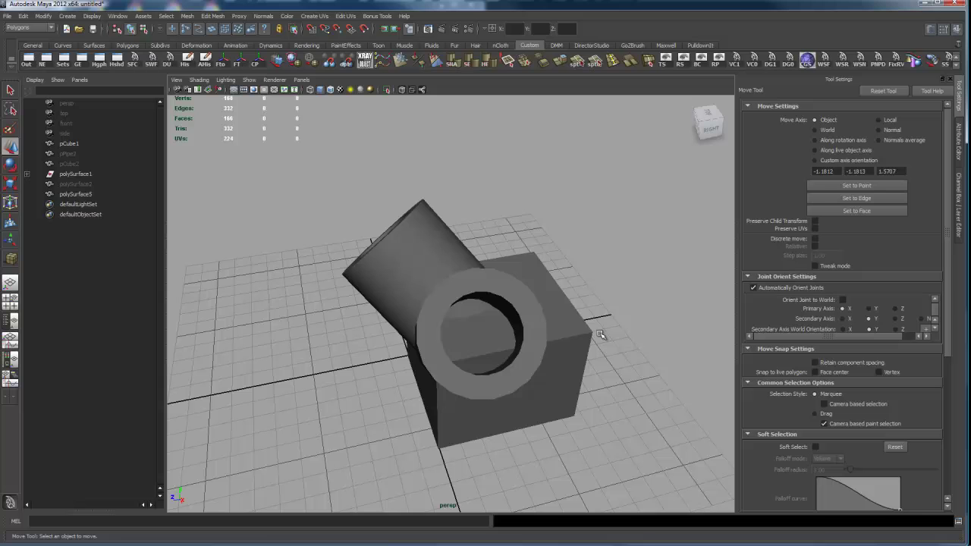
left_click(596, 334)
left_click(545, 319, "shift")
left_click_drag(569, 336, 623, 291, "alt")
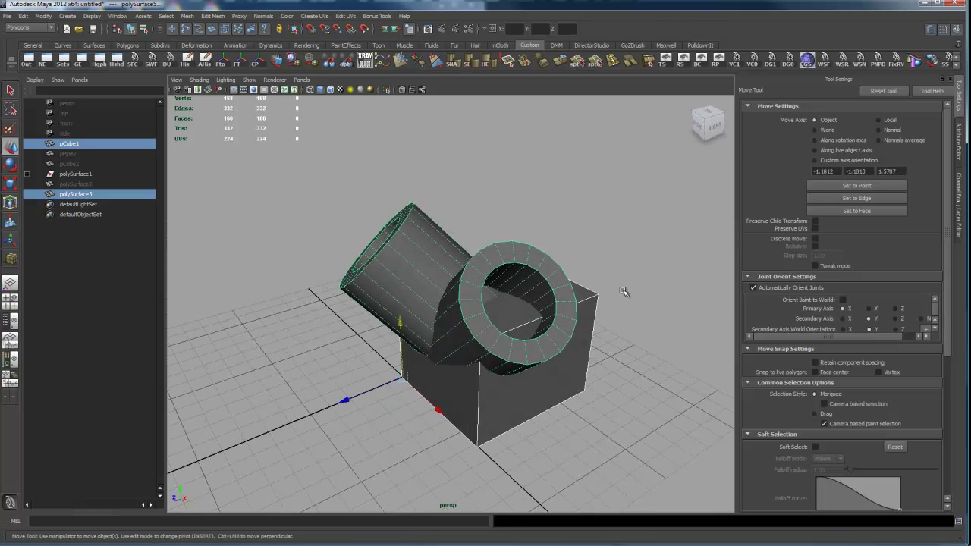
right_click_drag(623, 292, 628, 448, "shift")
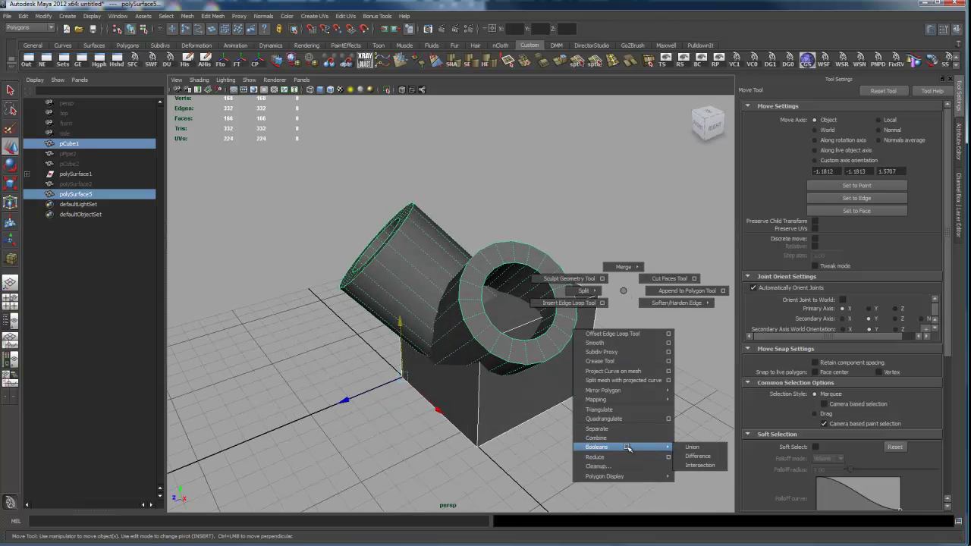
right_click_drag(706, 443, 707, 456, "shift")
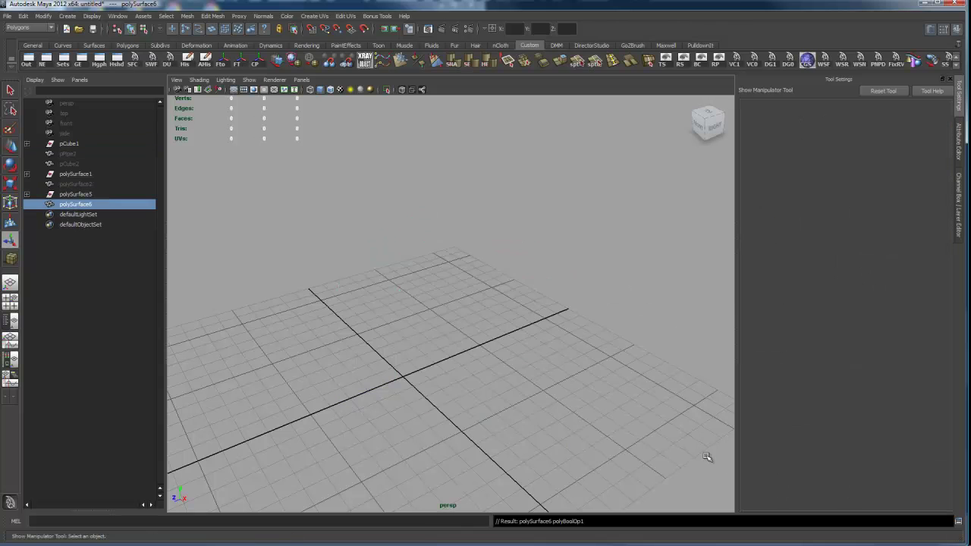
left_click_drag(581, 353, 613, 337, "alt")
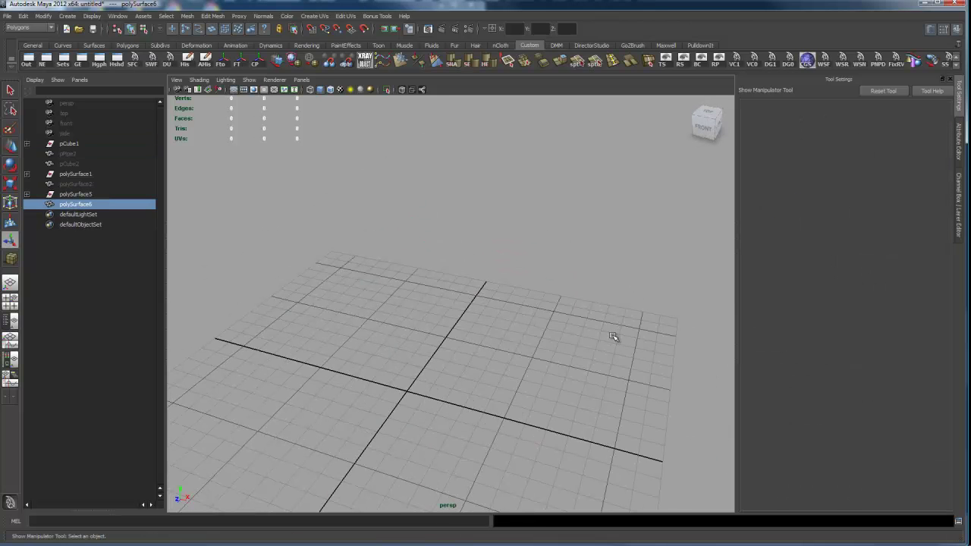
left_click_drag(603, 281, 564, 269, "alt")
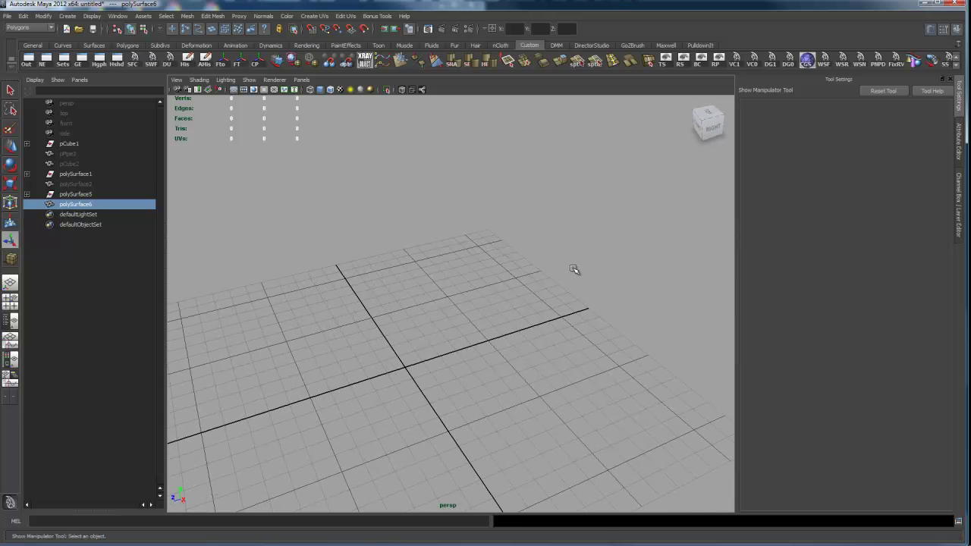
key("ctrl+z")
- Separate polySurface5 into polySurface6 and polySurface7, then click each pipe to confirm
left_click_drag(522, 237, 507, 251, "alt")
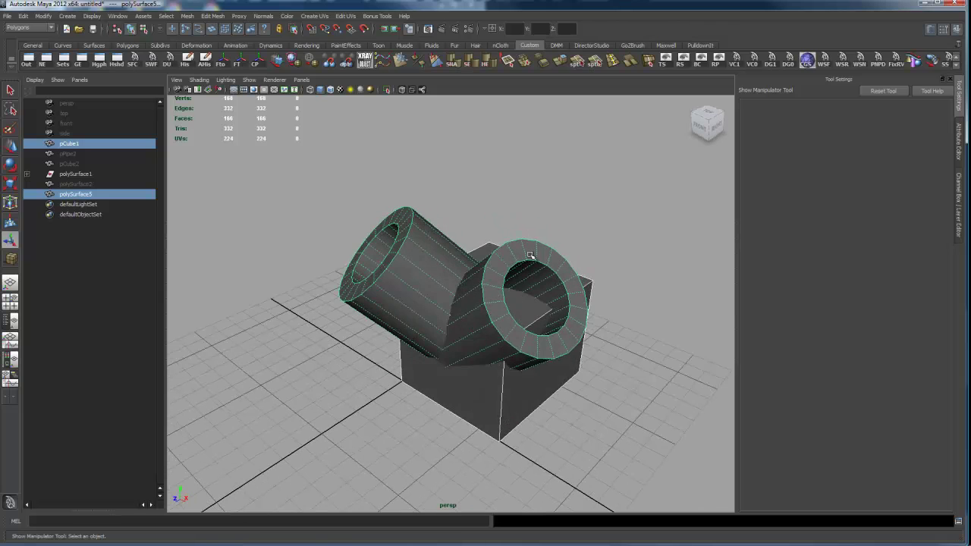
left_click_drag(574, 206, 526, 246, "alt")
left_click(495, 264)
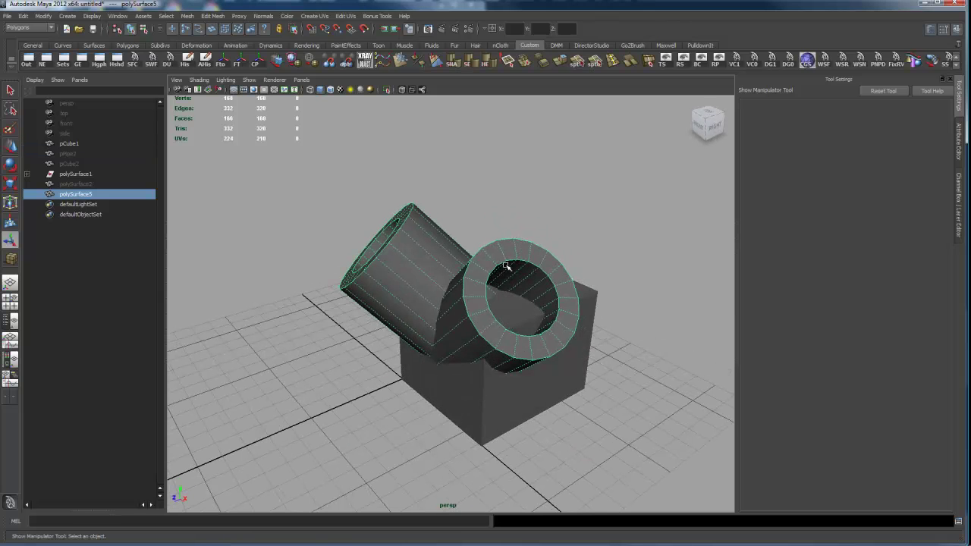
right_click_drag(506, 264, 507, 409, "shift")
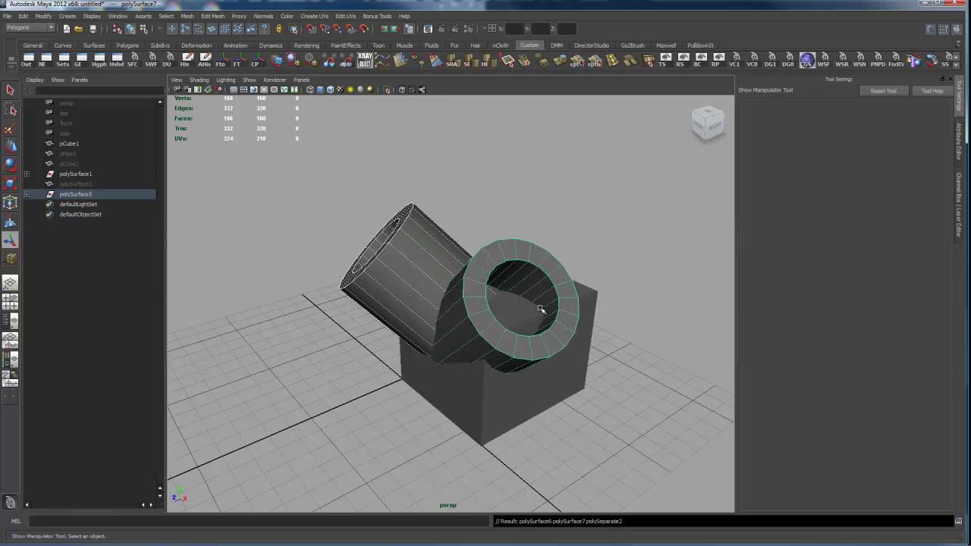
left_click_drag(480, 248, 607, 232, "alt")
left_click(524, 266)
left_click(453, 286, "shift")
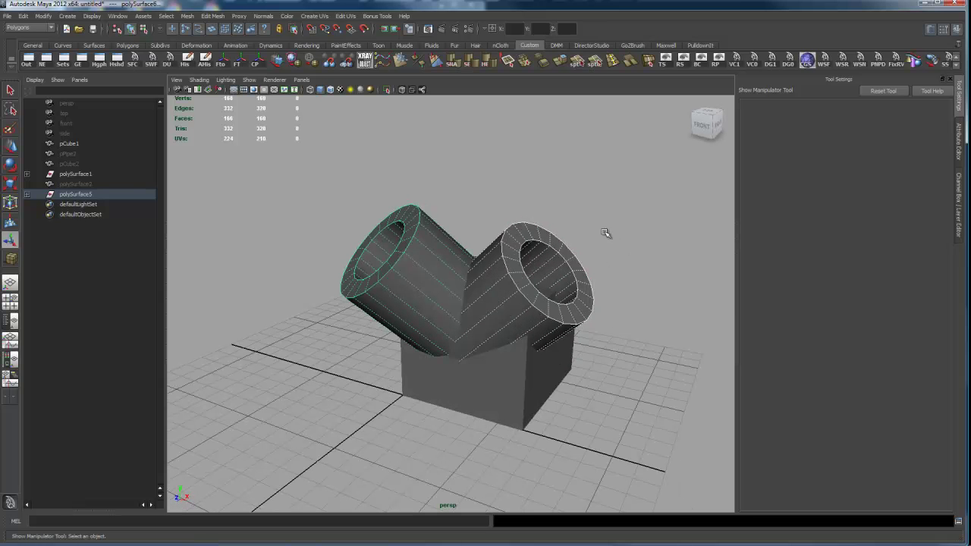
- Isolate the two pipes, union them into polySurface8, then show the full scene again
left_click(387, 89)
left_click_drag(560, 267, 507, 292, "alt")
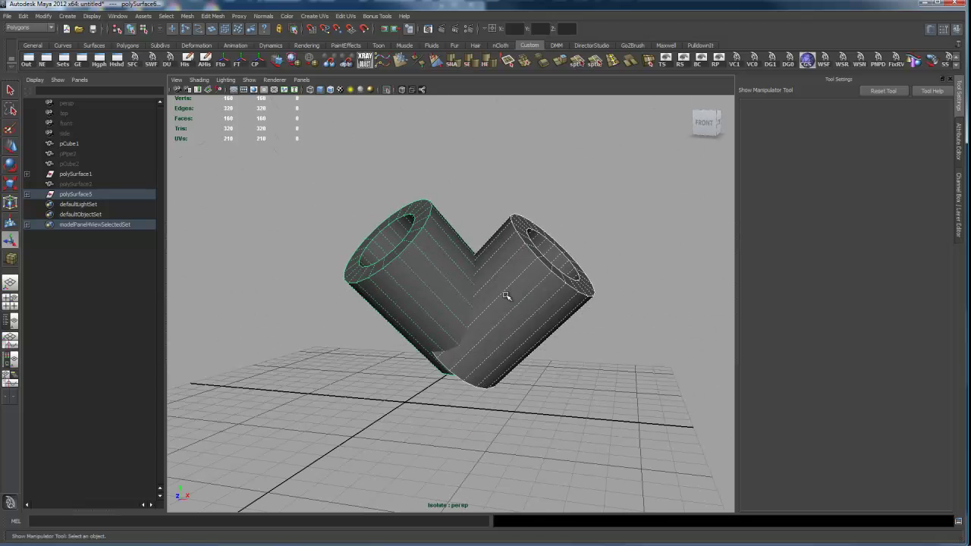
right_click_drag(506, 295, 584, 454, "shift")
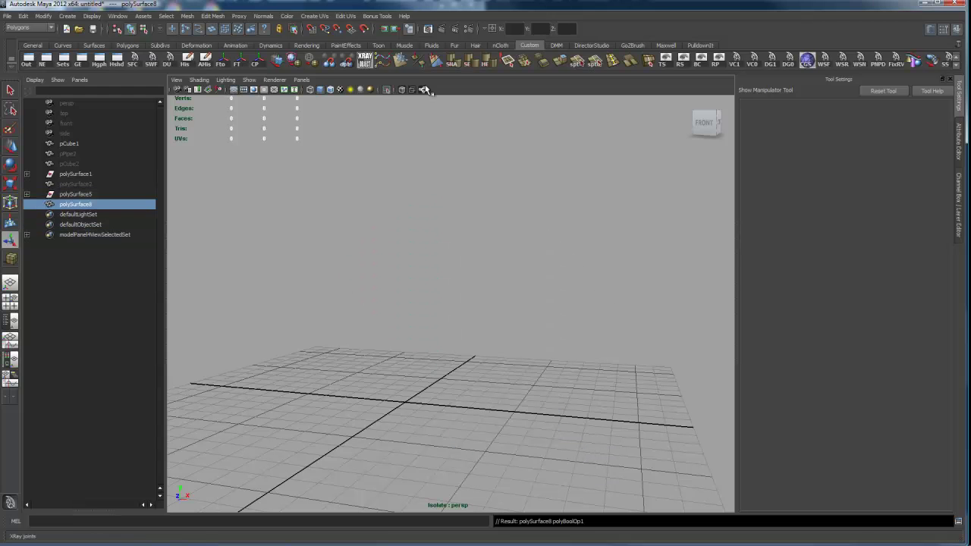
left_click(386, 90)
left_click_drag(494, 282, 550, 301, "alt")
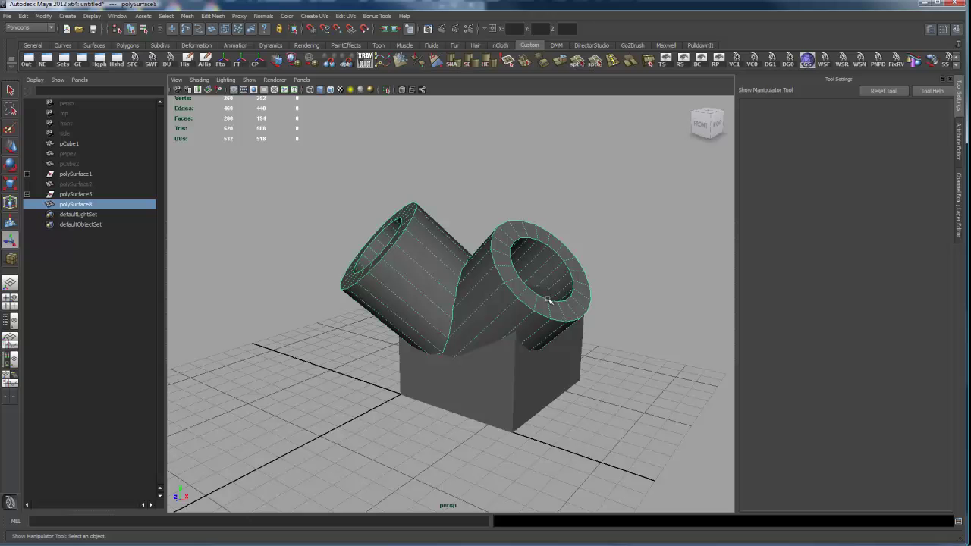
- Try lifting the pipe mesh with the Move tool, then undo the move
key("w")
left_click_drag(400, 334, 405, 298)
key("ctrl+z")
left_click_drag(509, 331, 549, 262, "alt")
left_click_drag(591, 218, 568, 219, "alt")
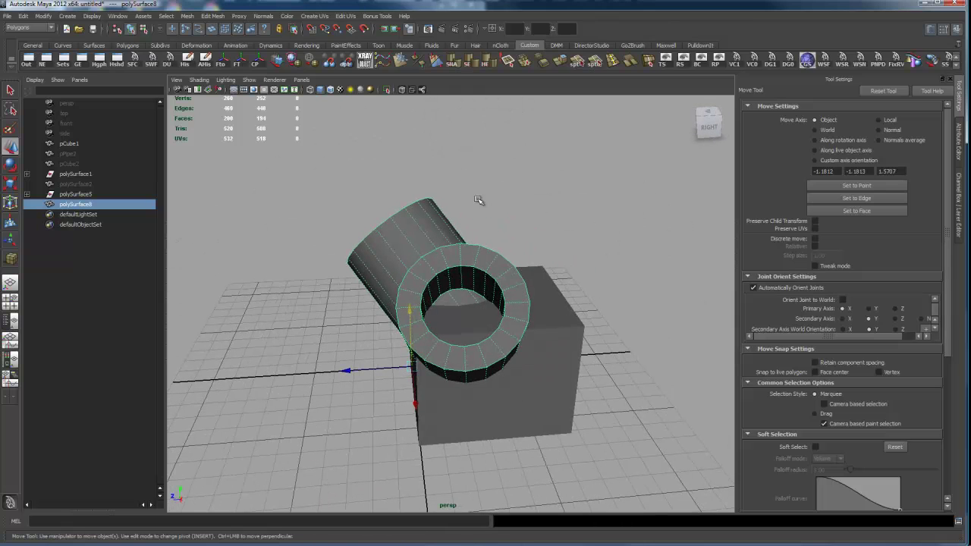
- Delete polySurface8's history and run Booleans > Difference with the cube and pipe
left_click(187, 66)
left_click_drag(442, 213, 516, 207, "alt")
left_click(577, 363)
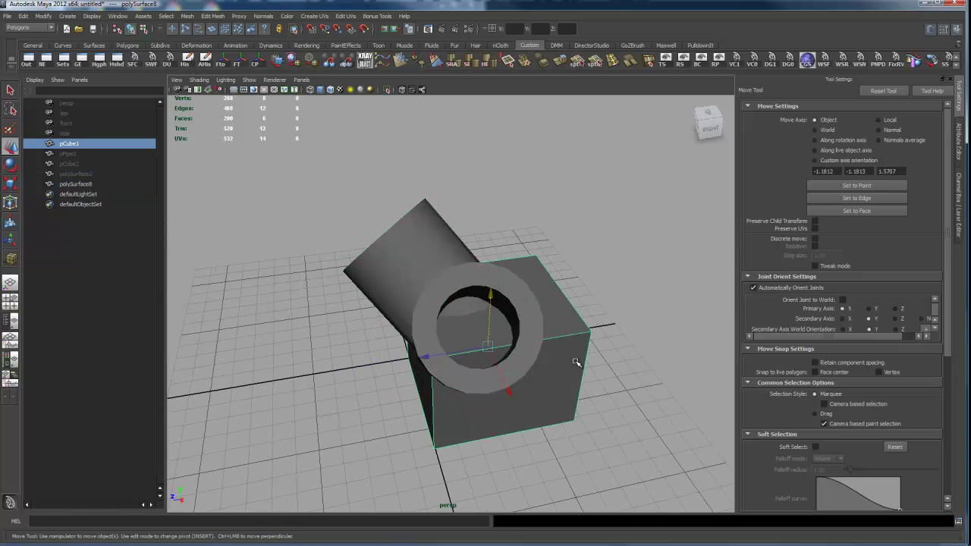
left_click(466, 278, "shift")
right_click_drag(613, 258, 690, 422, "shift")
left_click_drag(610, 399, 497, 281, "alt")
- Undo back to the separated pipes and delete the right pipe
key("ctrl+z")
key("ctrl+z")
key("ctrl+z")
key("ctrl+z")
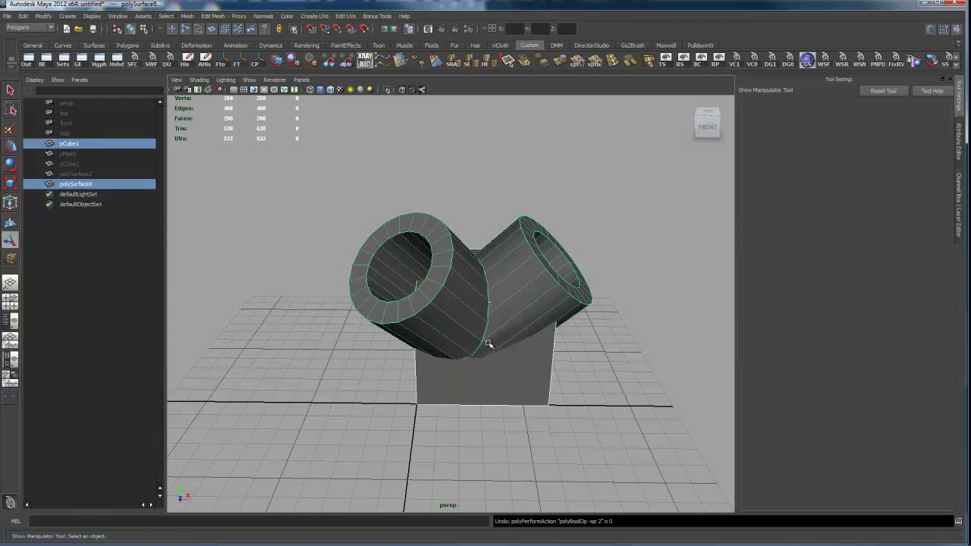
key("ctrl+1")
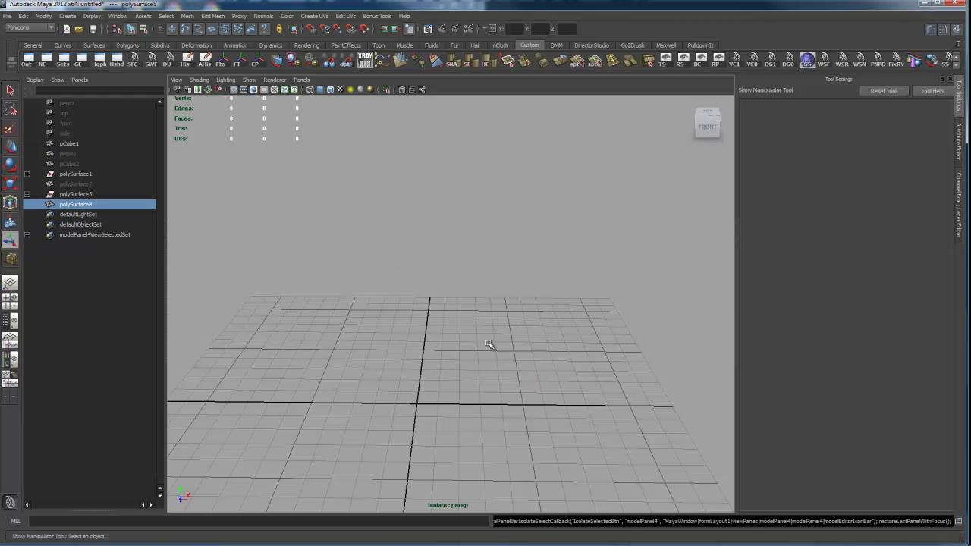
key("ctrl+z")
key("ctrl+z")
key("ctrl+z")
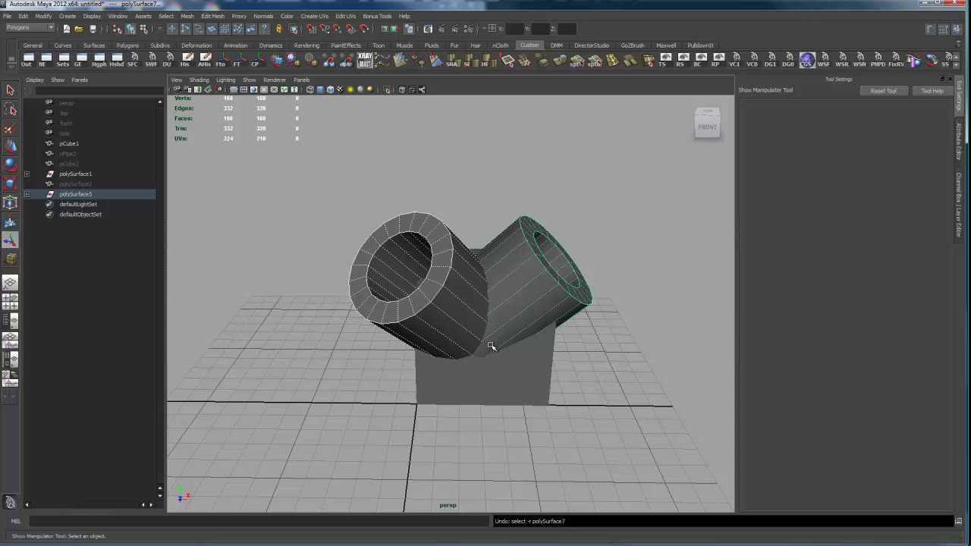
left_click(540, 304)
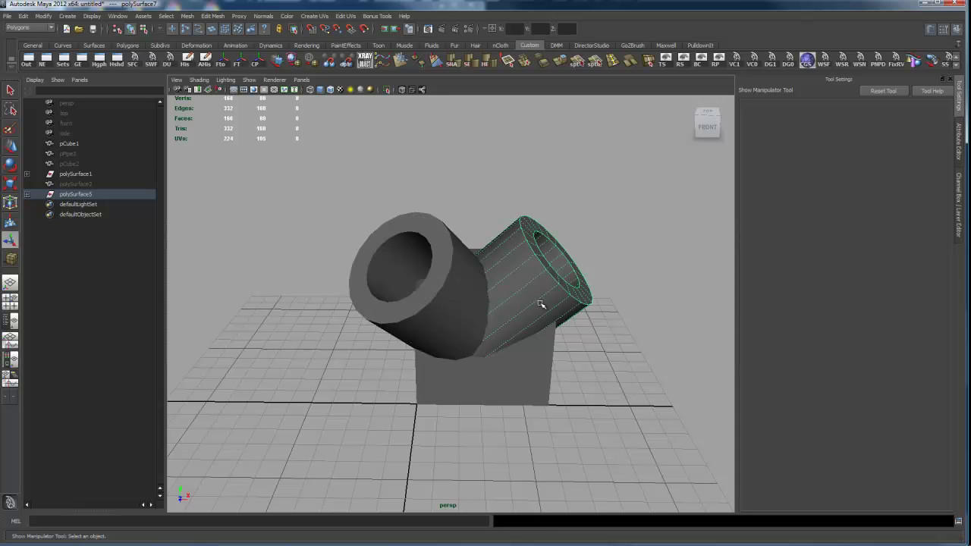
key("Delete")
- Select the cube and remaining pipe, open the polygon operations menu, then clear the selection
left_click_drag(628, 250, 538, 289, "alt")
left_click(543, 289)
left_click(430, 273, "shift")
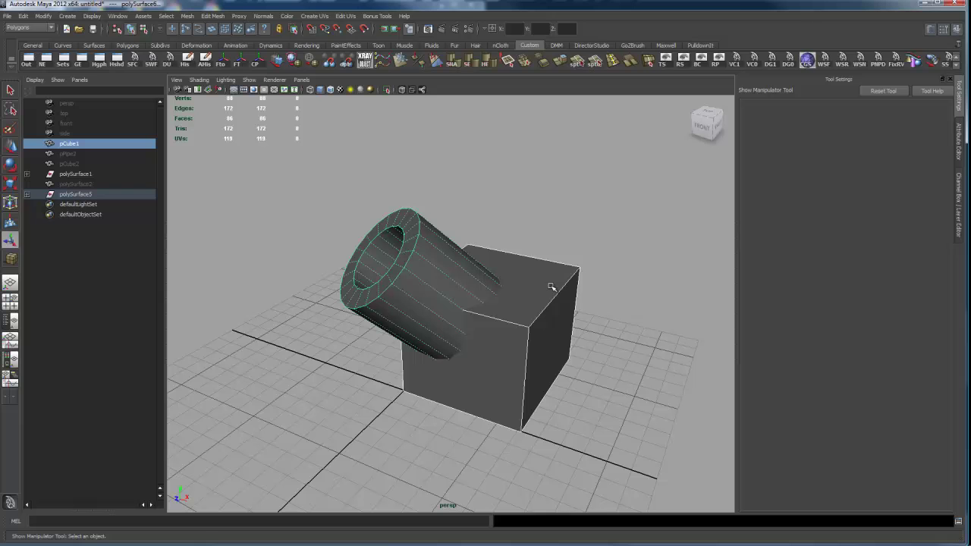
right_click_drag(553, 286, 630, 466, "shift")
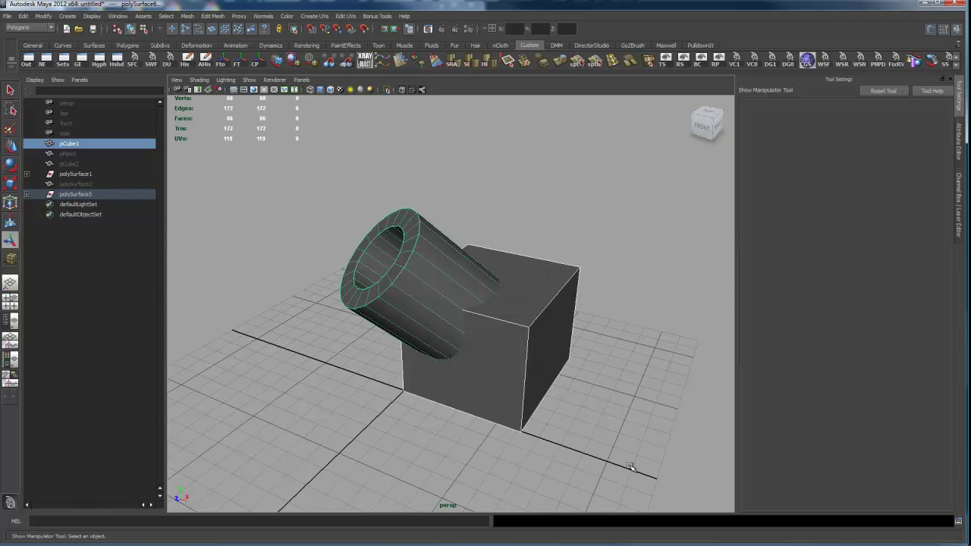
left_click(595, 347)
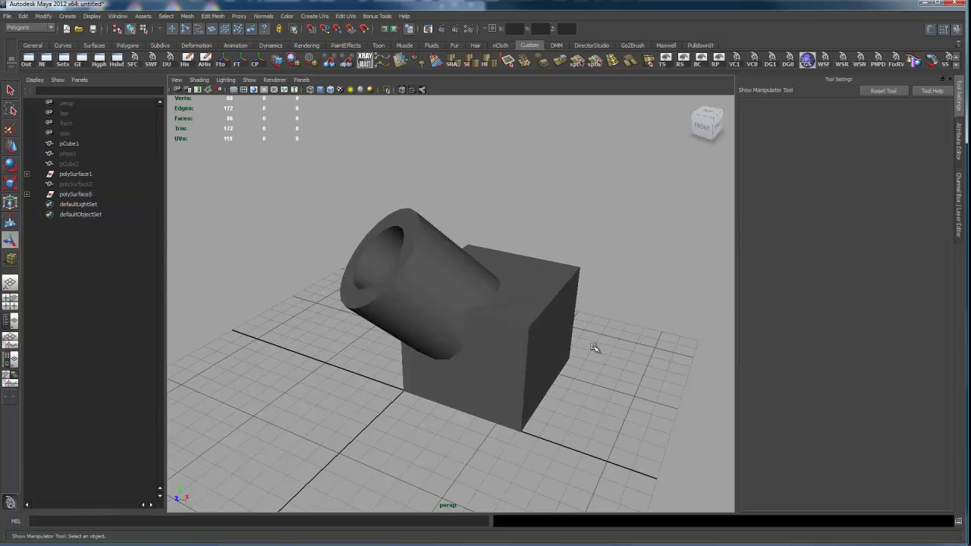
mouse_move(531, 329)
left_mouse_down("alt")
mouse_move(579, 331)
mouse_move(544, 341)
left_mouse_up("alt")
- Select the cube and then the pipe and apply Booleans > Difference, creating polySurface8
left_click(531, 332)
left_click(472, 290, "shift")
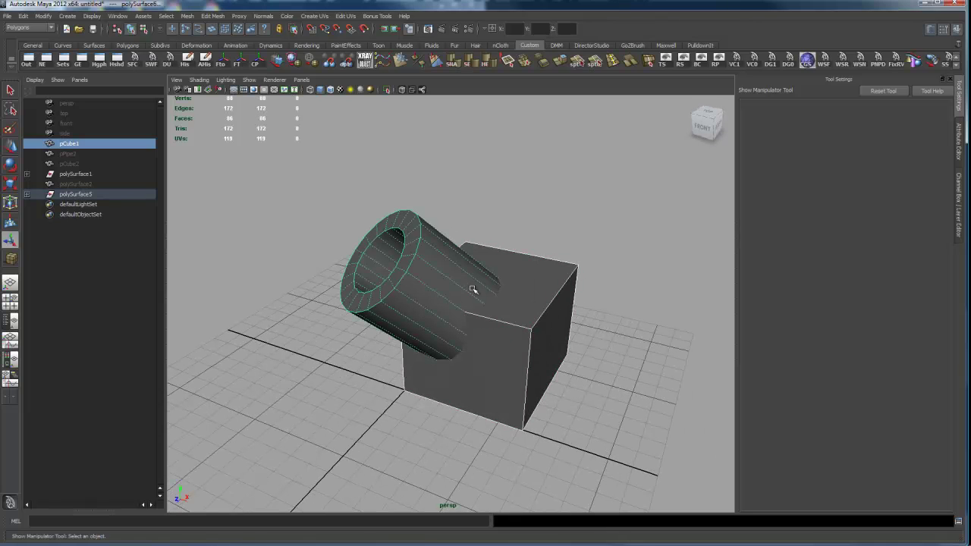
right_click_drag(513, 282, 505, 440, "shift")
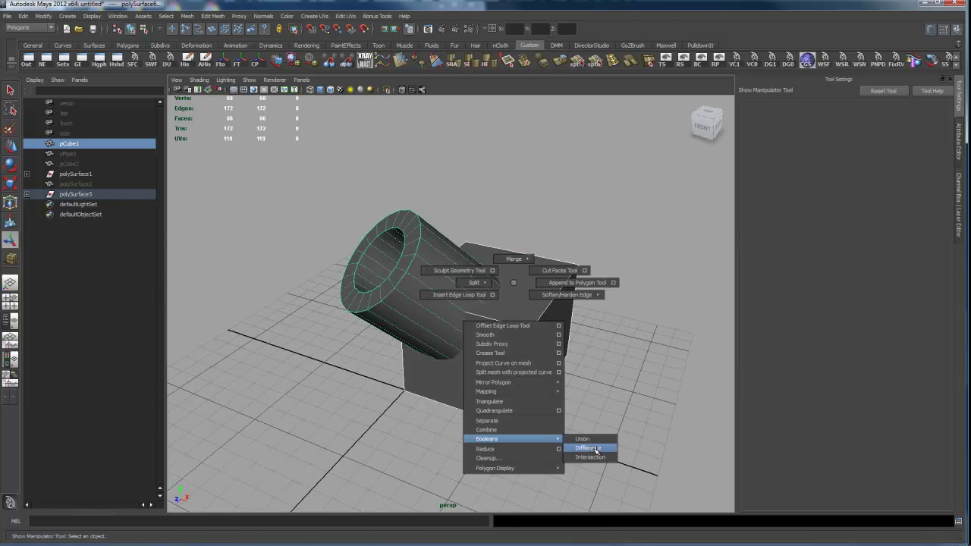
right_click_drag(595, 449, 597, 449, "shift")
left_click_drag(601, 458, 425, 290, "alt")
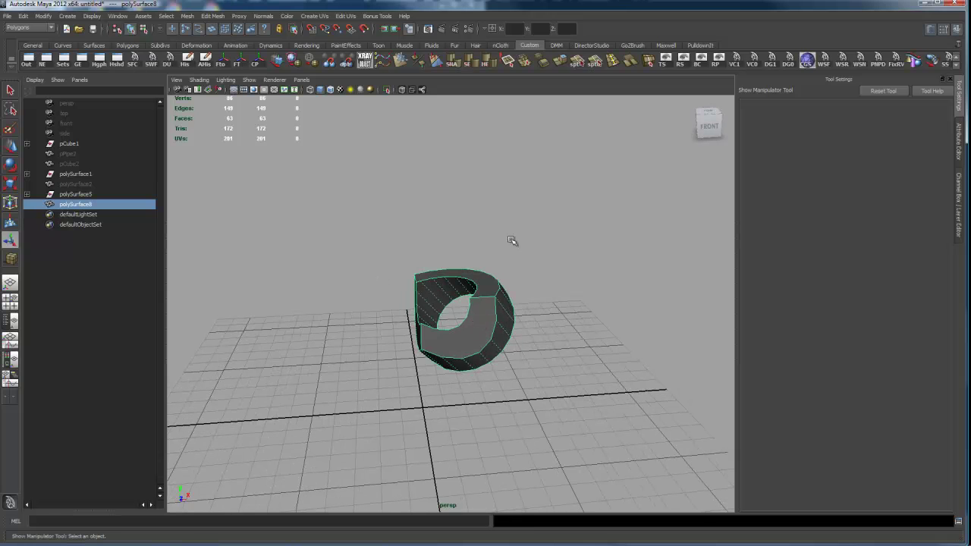
left_click_drag(487, 281, 504, 304, "alt")
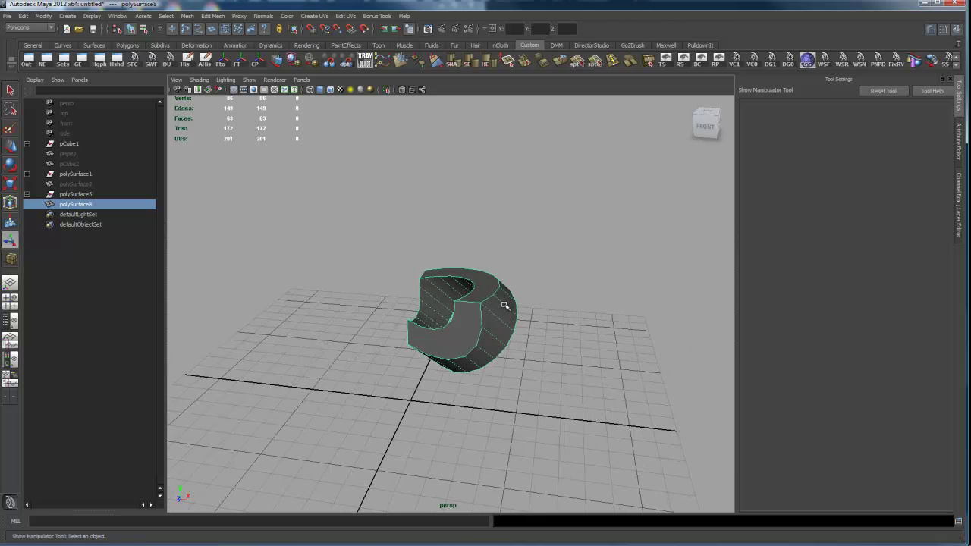